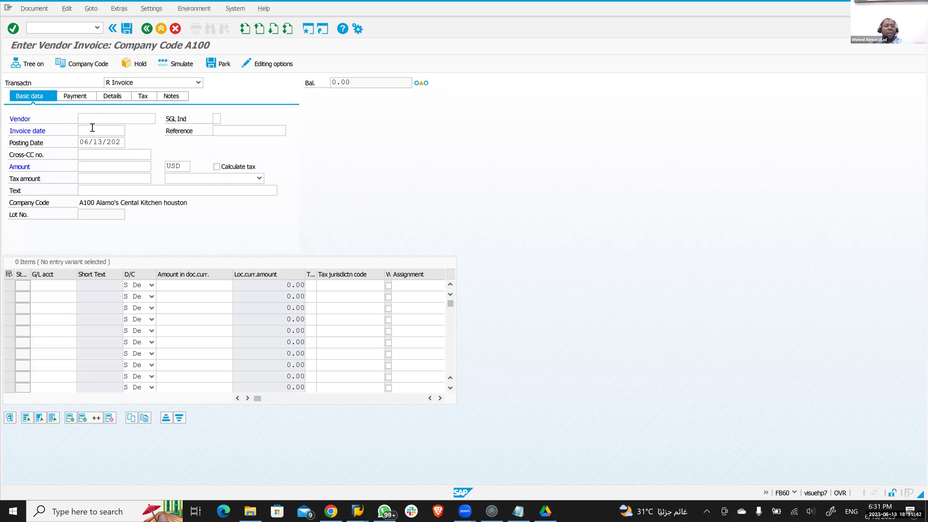
Focus the Vendor field, mute and unmute sound, and show the open SAP window previews.
left_click(98, 118)
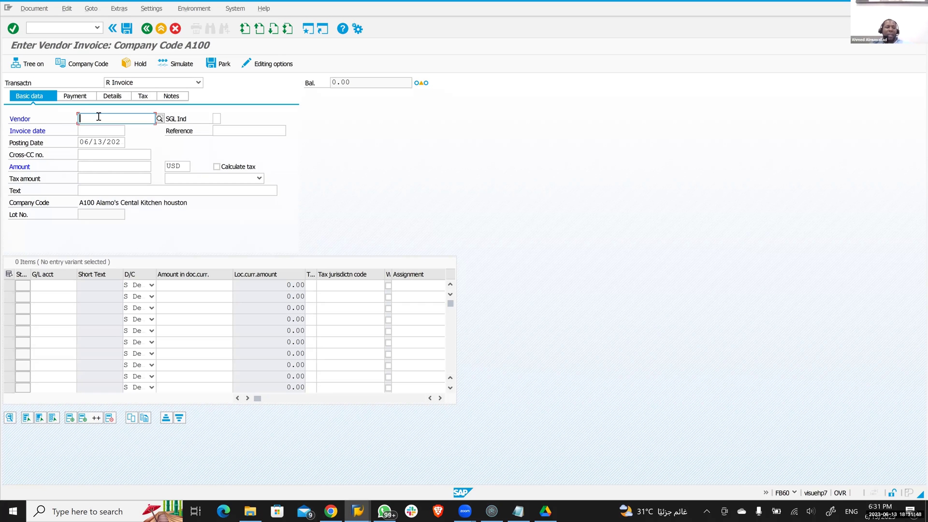
key("XF86AudioMute")
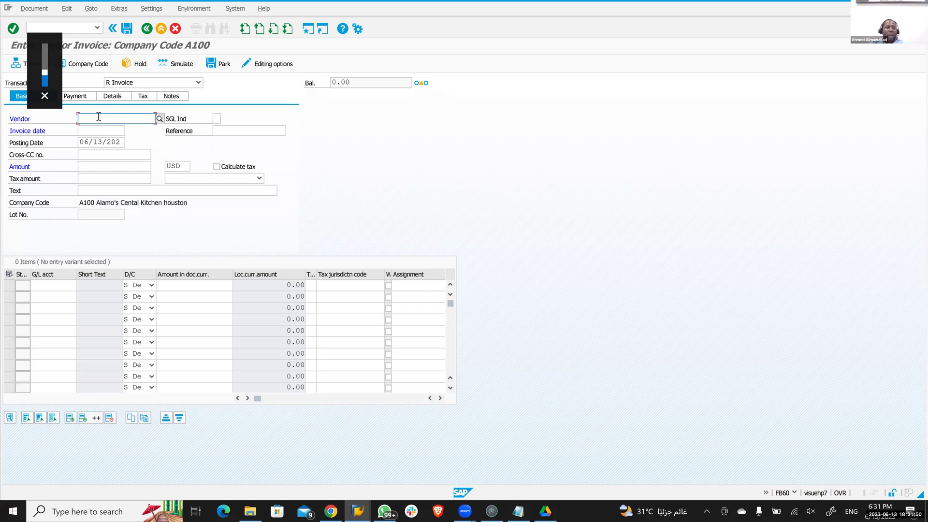
key("XF86AudioMute")
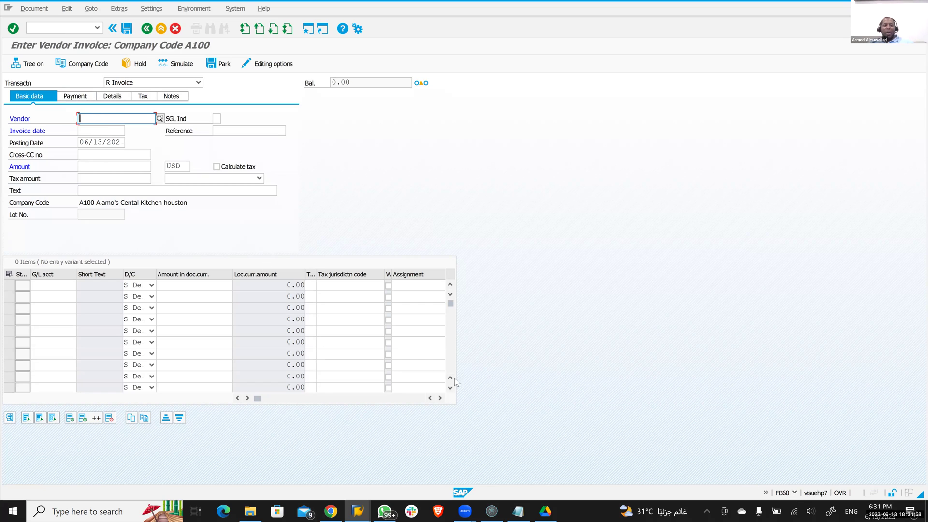
left_click(359, 511)
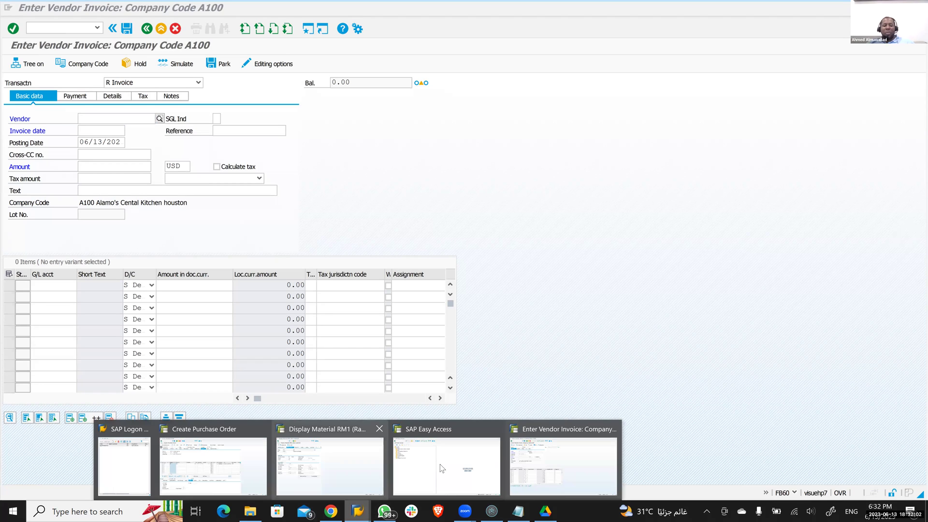
Run ST05 from SAP Easy Access, activate the SQL trace, and return to Enter Vendor Invoice.
left_click(439, 466)
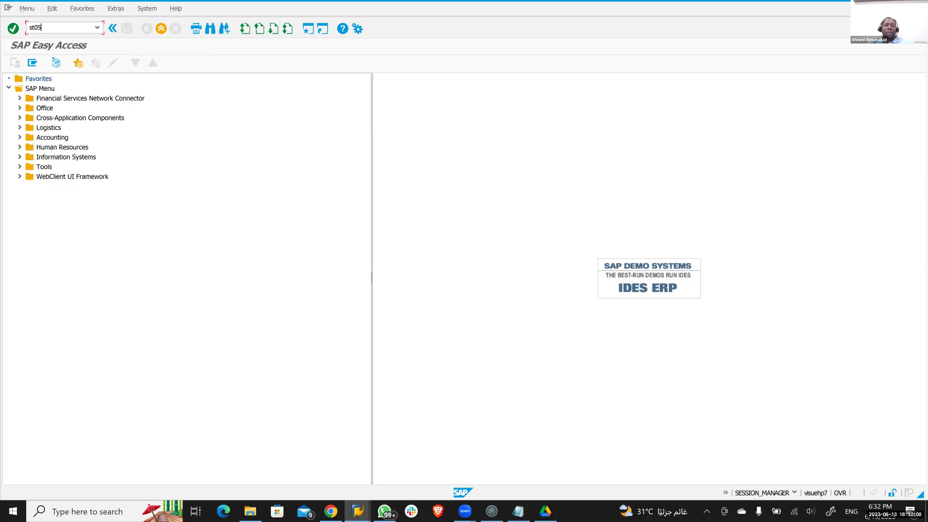
key("Return")
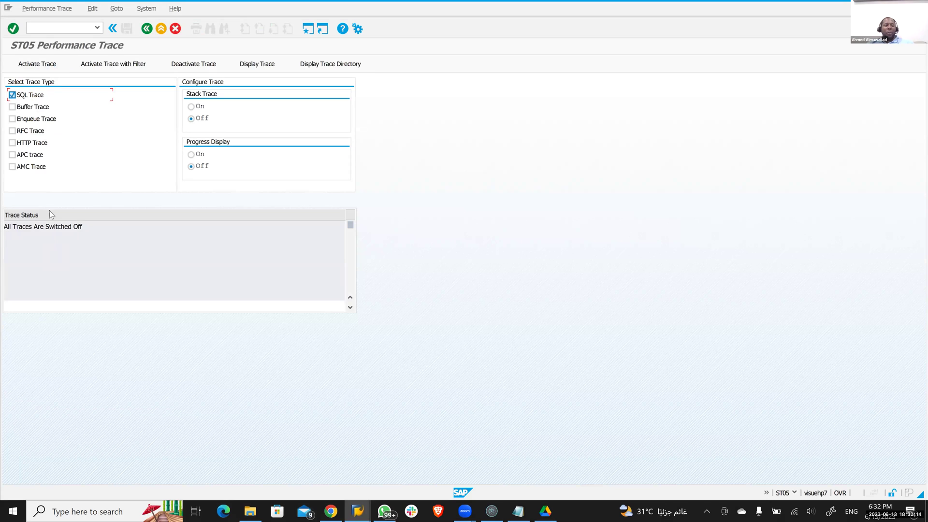
left_click_drag(7, 228, 97, 223)
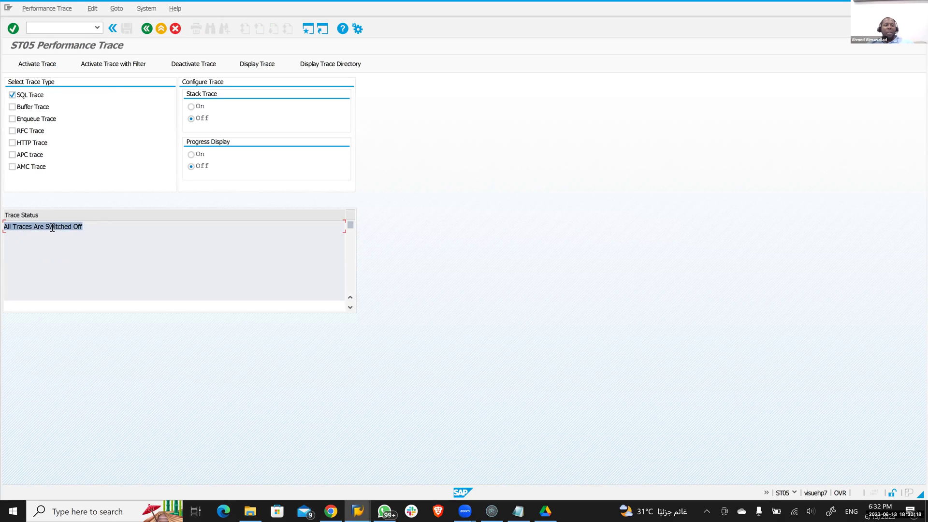
left_click(38, 69)
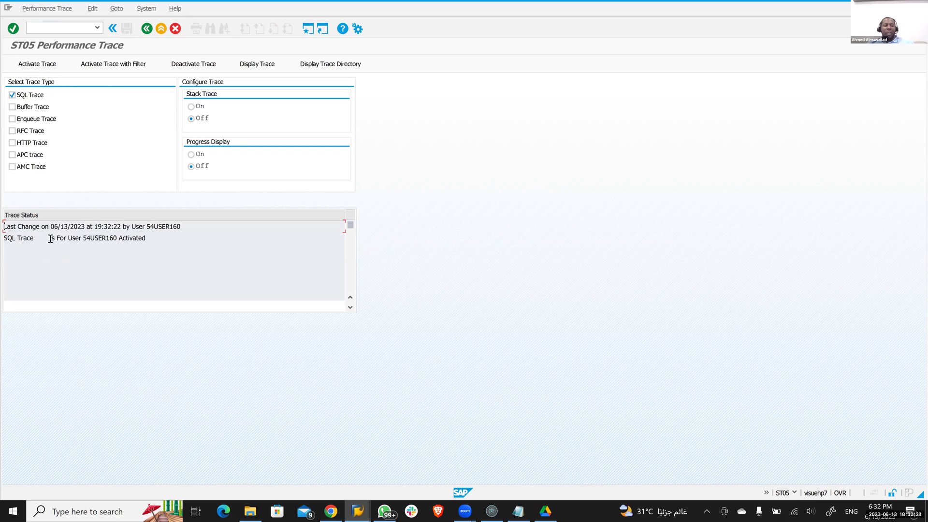
left_click_drag(50, 238, 149, 234)
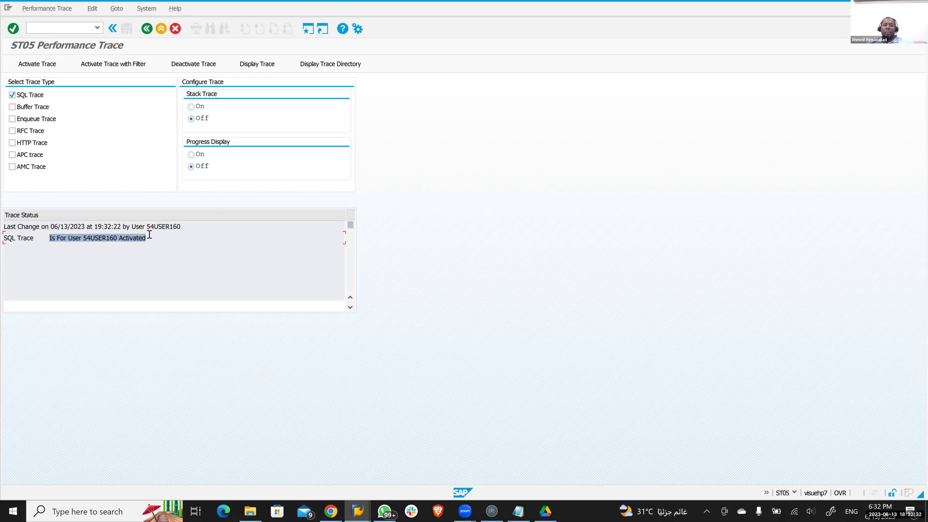
left_click(359, 511)
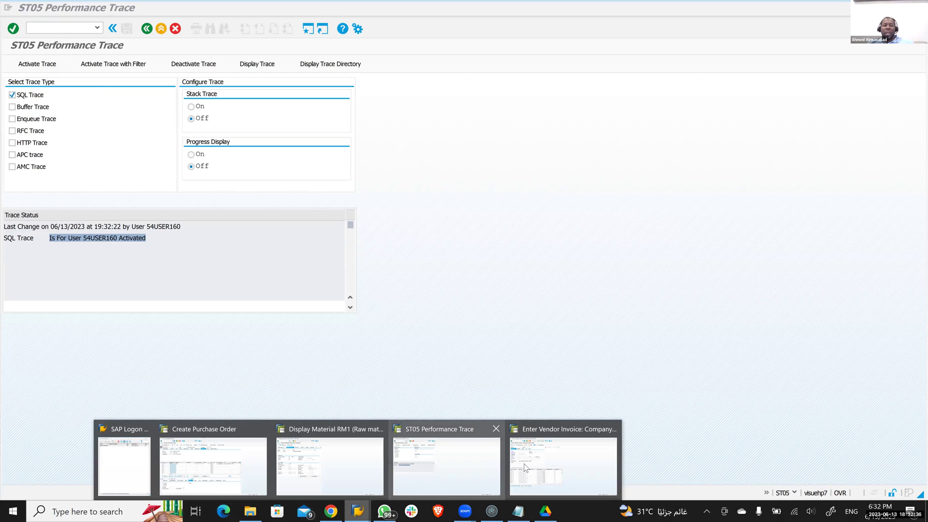
left_click(526, 466)
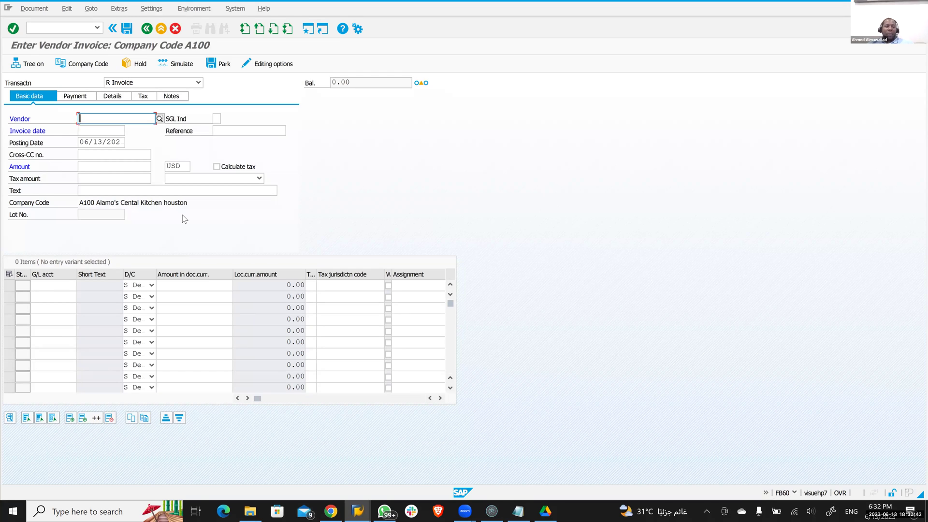
Enter vendor 9, invoice date 06/13/2023 and amount 900 in the invoice header.
type("9")
key("Tab")
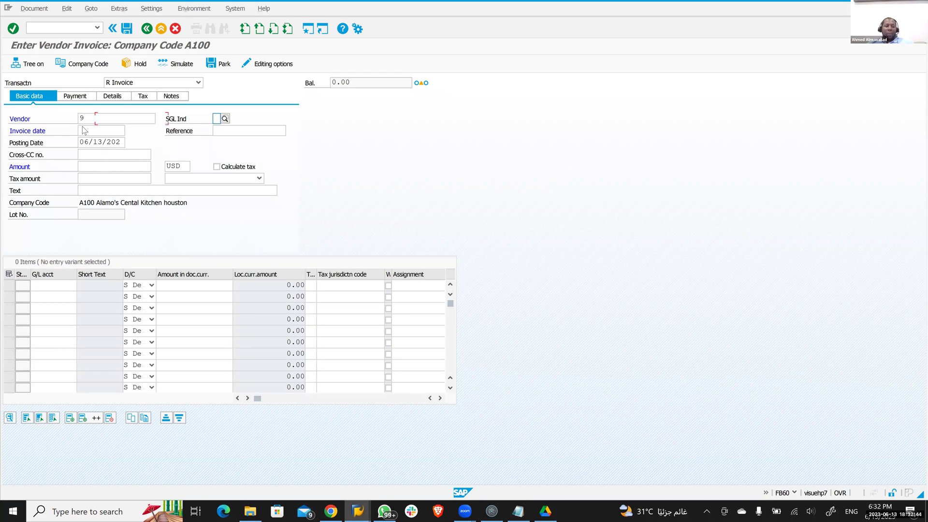
left_click(84, 129)
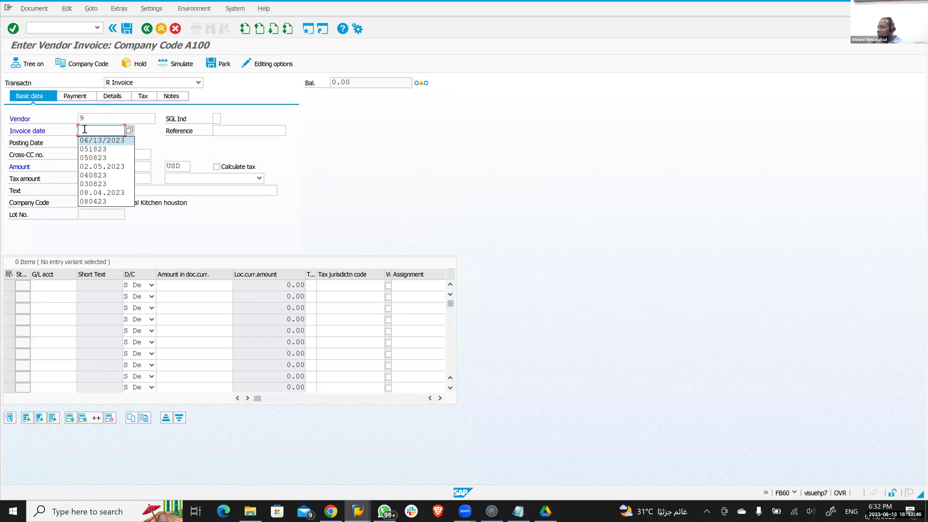
key("Return")
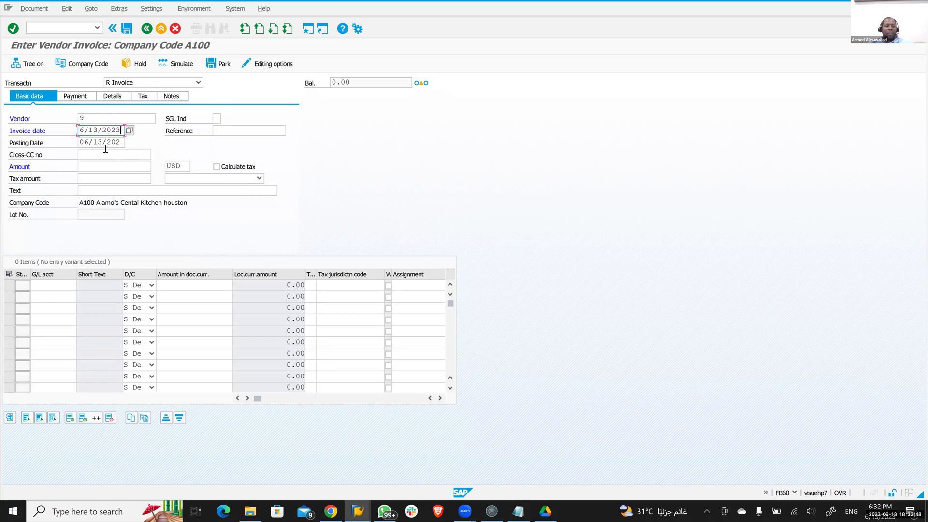
left_click(108, 166)
type("900")
Add a G/L line item on account 4000 with amount * and post the invoice.
left_click(65, 286)
key("Tab")
key("Tab")
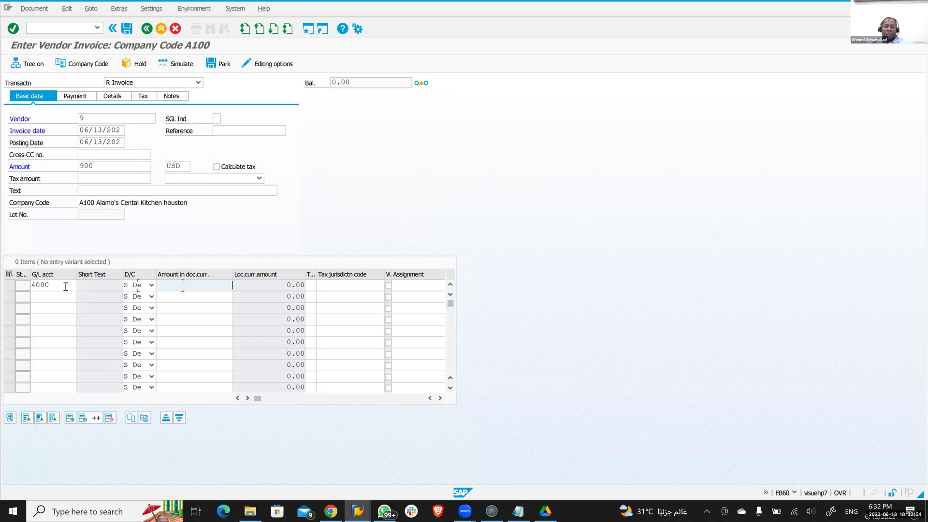
type("*")
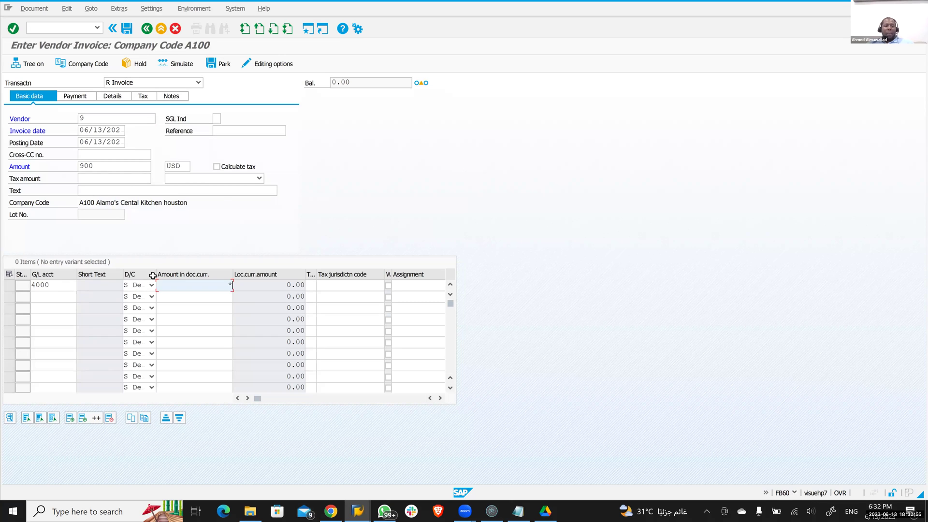
left_click(126, 33)
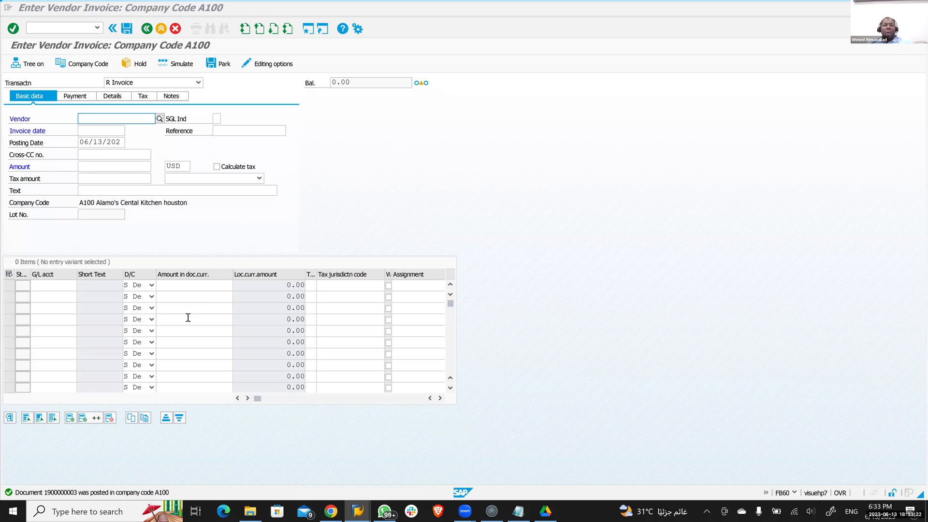
Deactivate the SQL trace in ST05 and display its 314 recorded statements, including NRIV and BKPF.
key("alt+Tab")
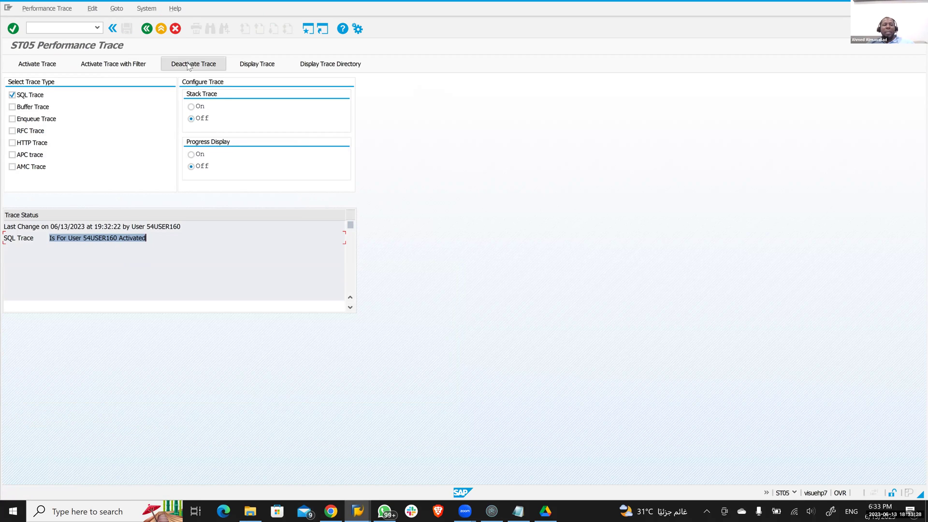
left_click(188, 66)
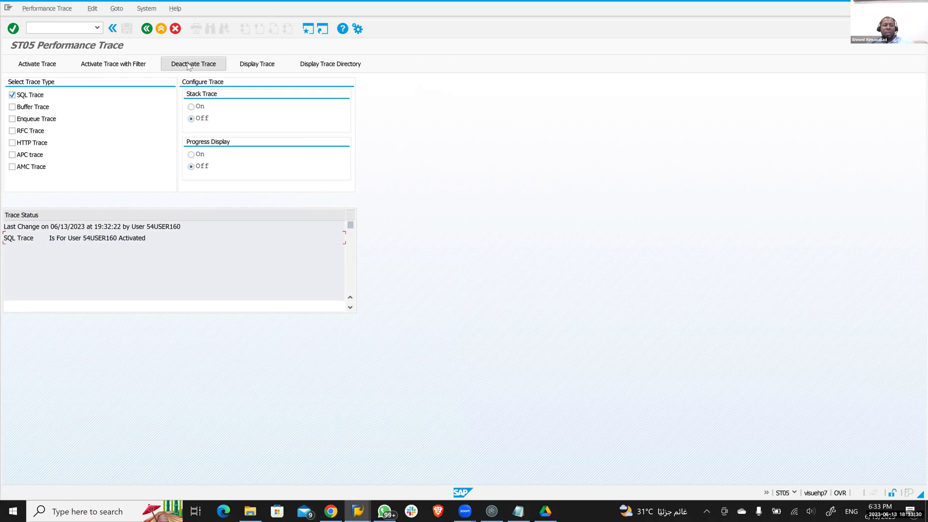
left_click(258, 65)
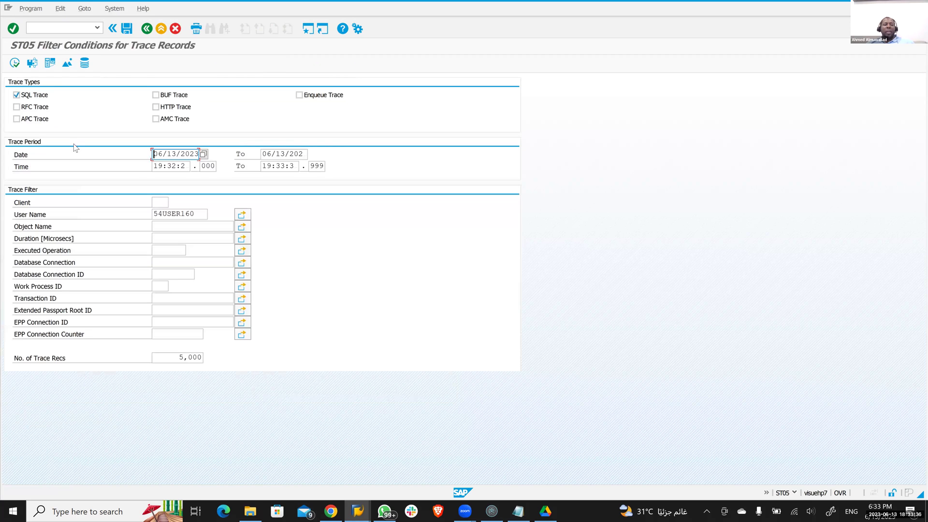
left_click(15, 65)
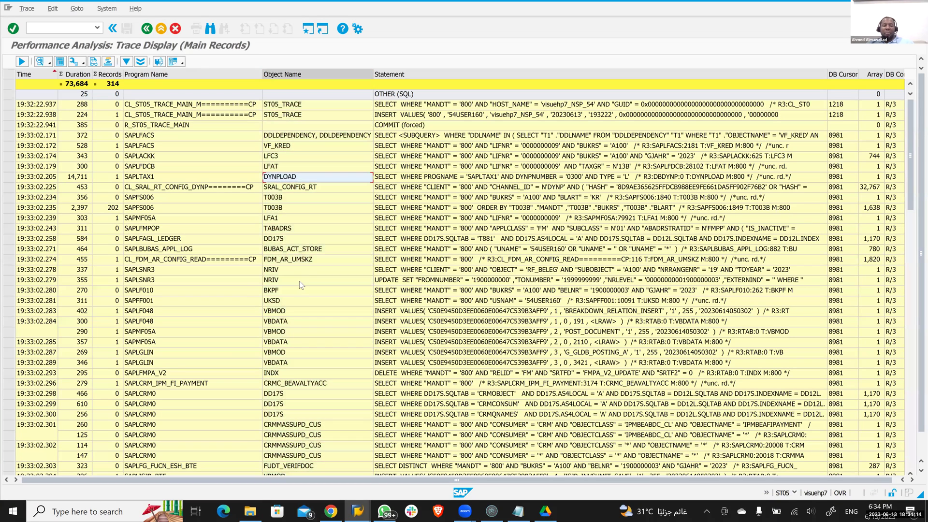
left_click(302, 204)
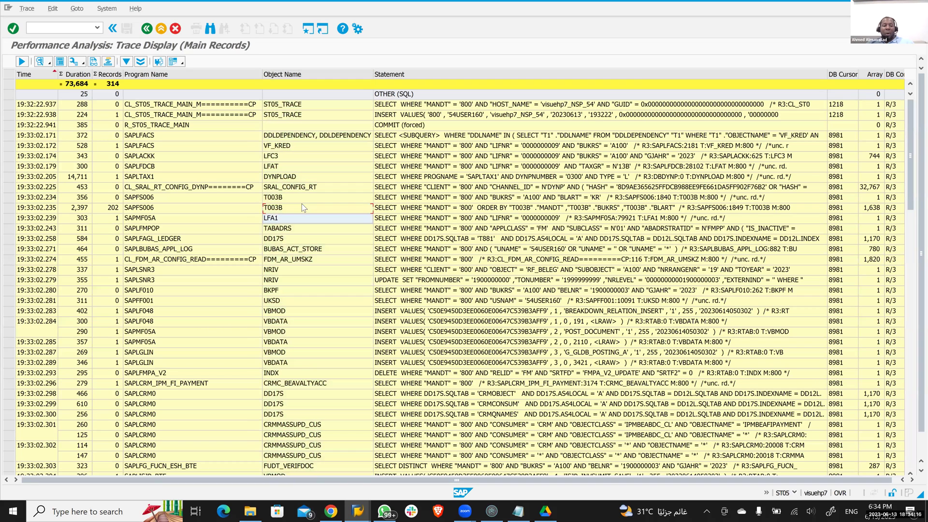
key("Down")
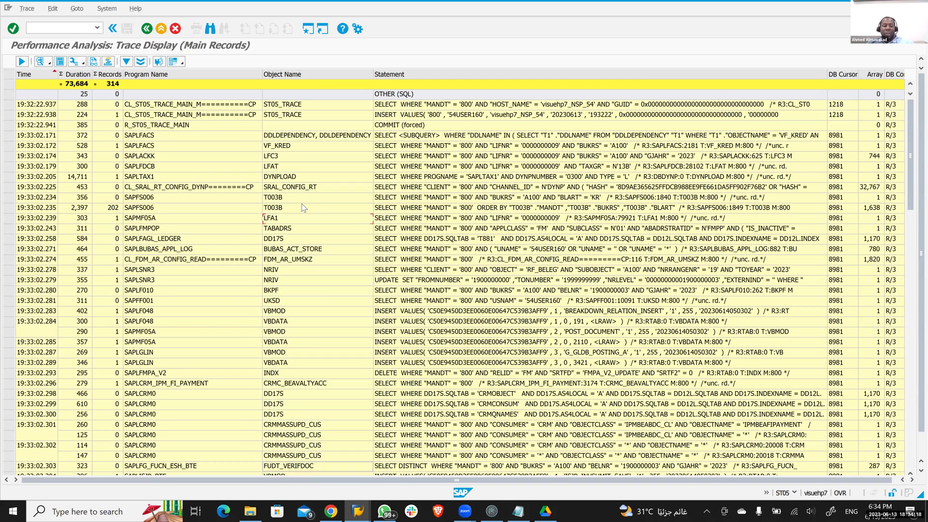
key("Down")
key("Down")
key("Down")
key("Down")
key("Down")
key("Down")
key("Down")
key("Down")
key("Down")
key("Down")
key("Down")
key("Down")
key("Down")
key("Down")
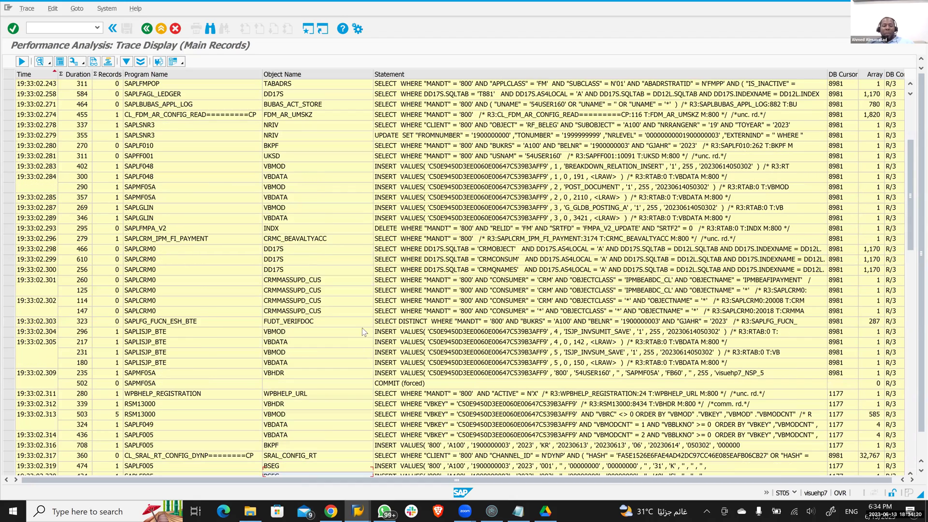
key("Down")
key("Down")
key("Down")
key("Down")
key("Down")
key("Down")
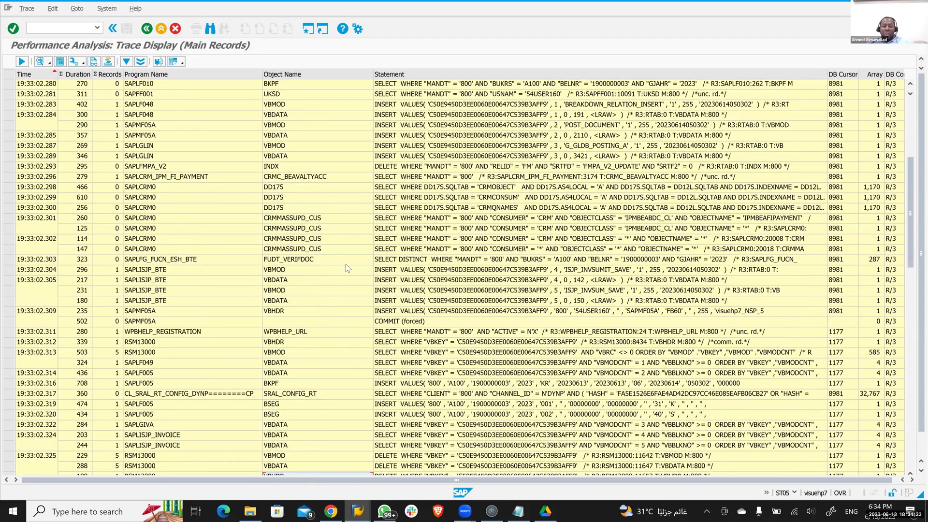
left_click(326, 365)
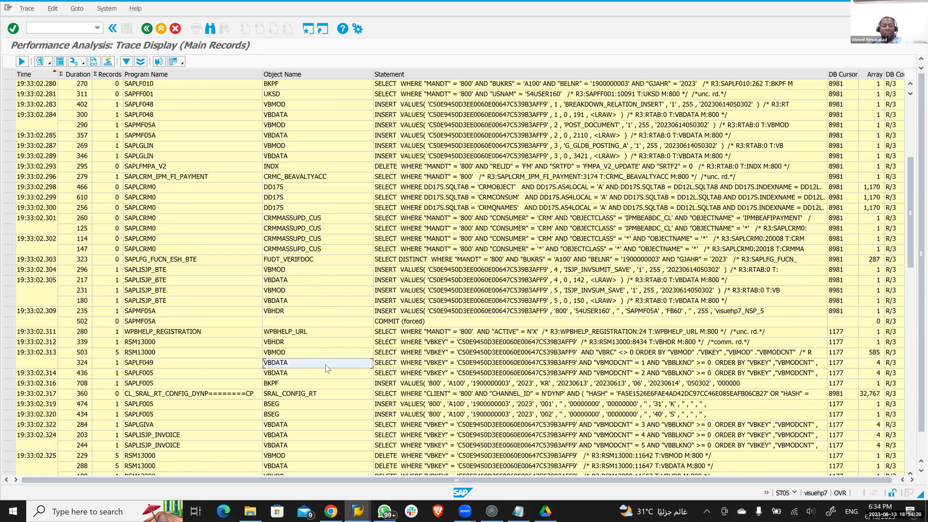
scroll(326, 365, "down", 10)
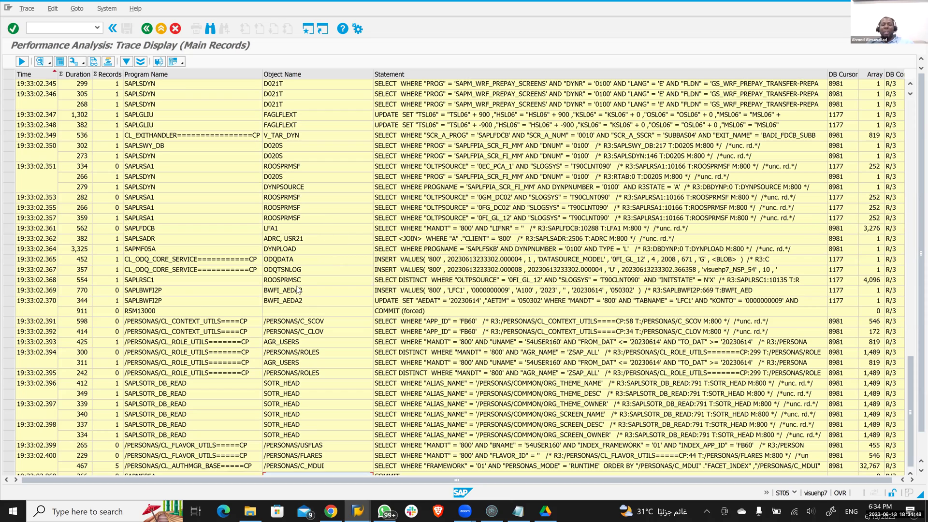
left_click(294, 156)
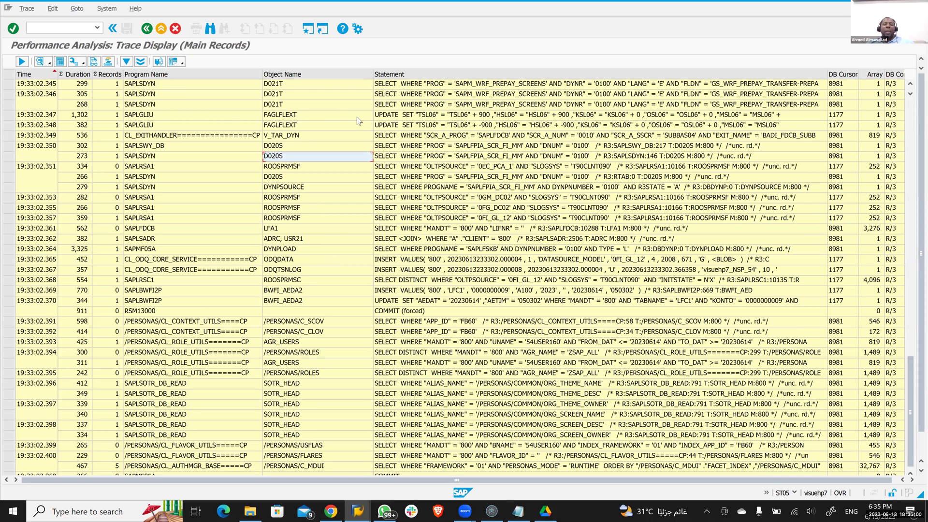
left_click(329, 178)
left_click(432, 167)
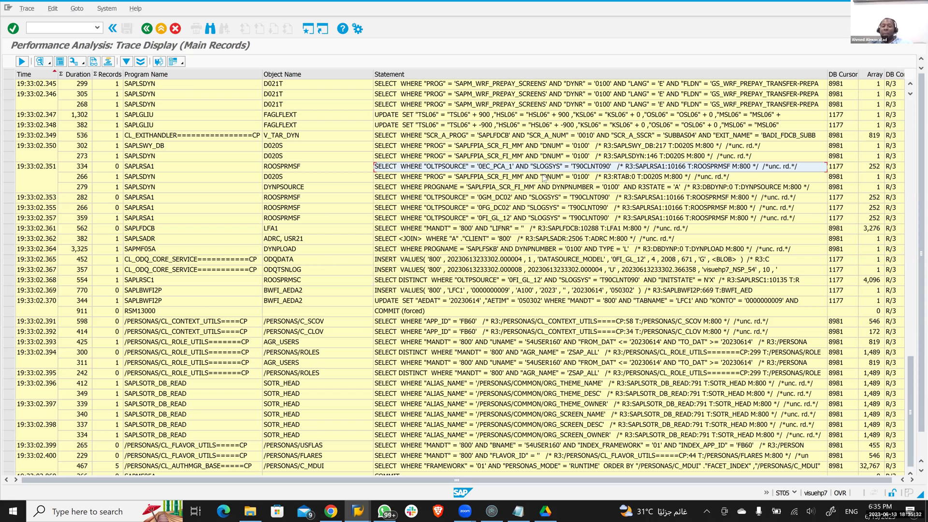
double_click(406, 141)
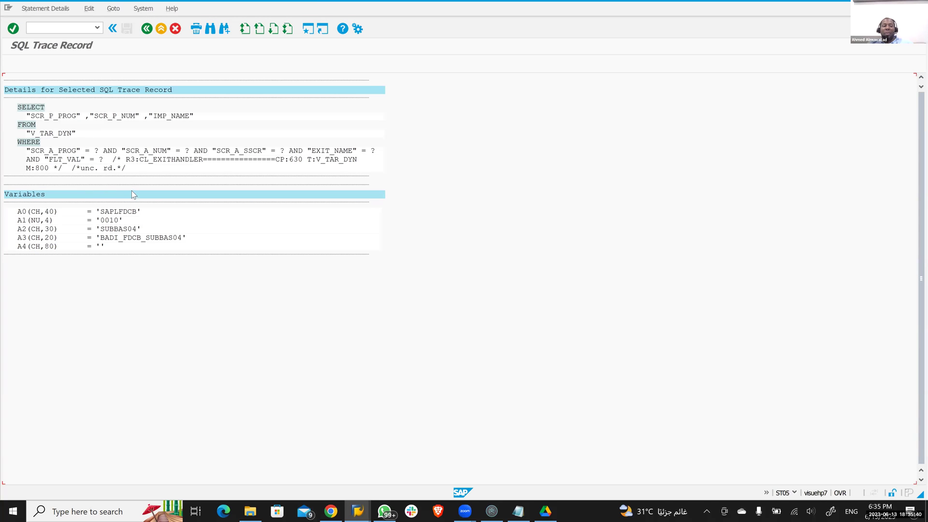
left_click(146, 29)
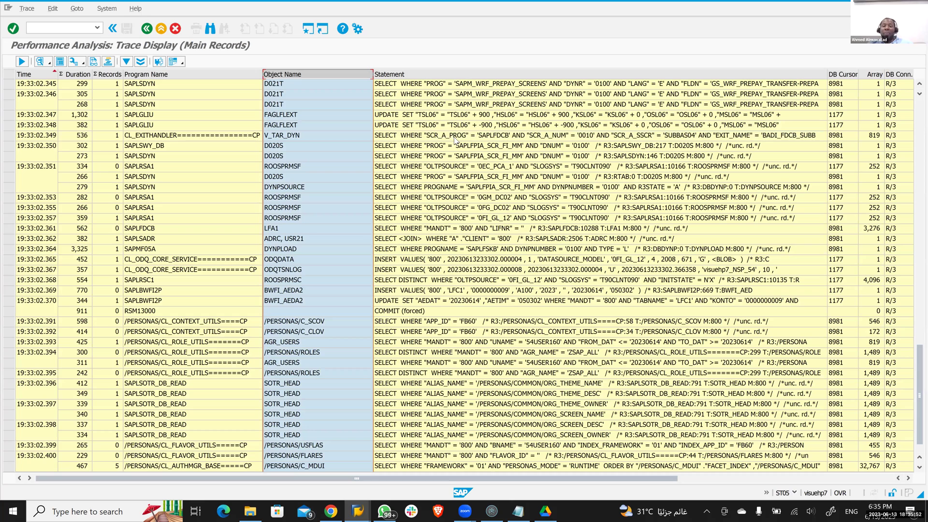
left_click(469, 156)
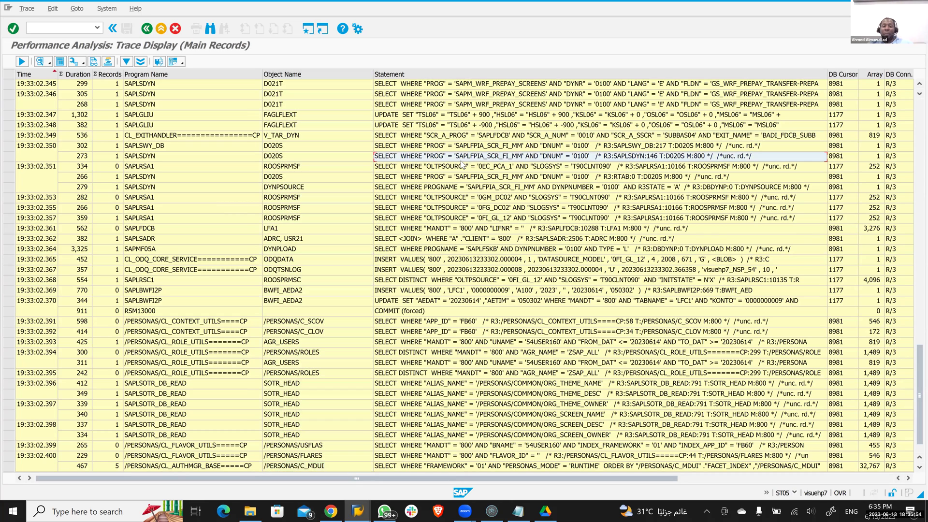